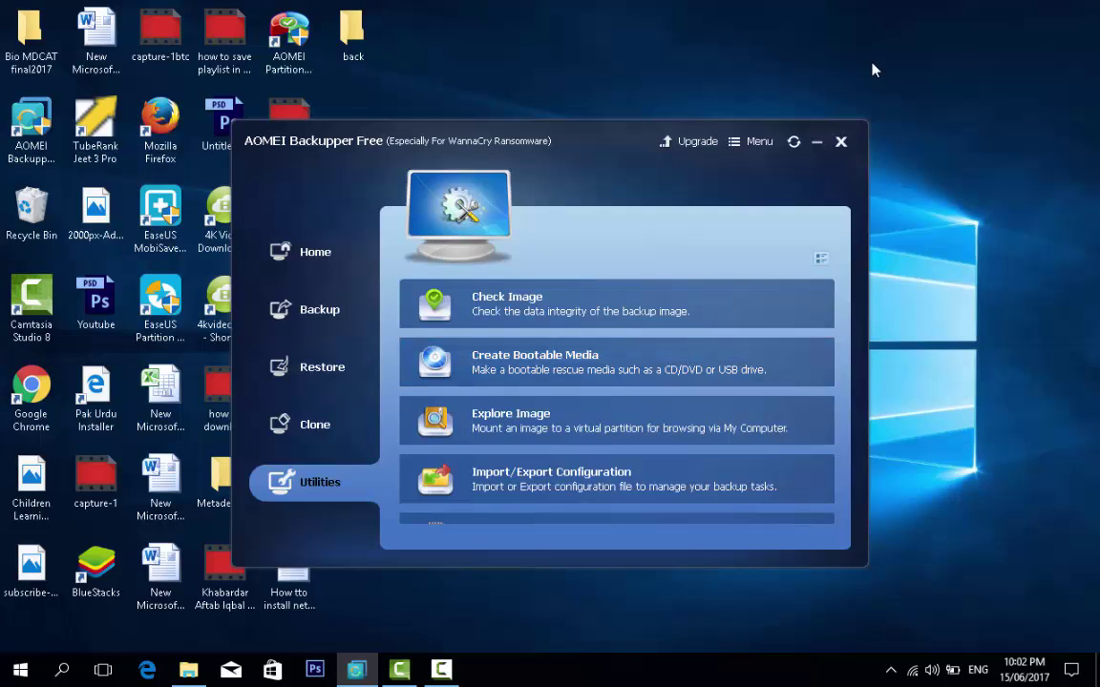
Close the open AOMEI Backupper window, search Windows for "ao" and relaunch AOMEI Backupper Free
left_click(841, 142)
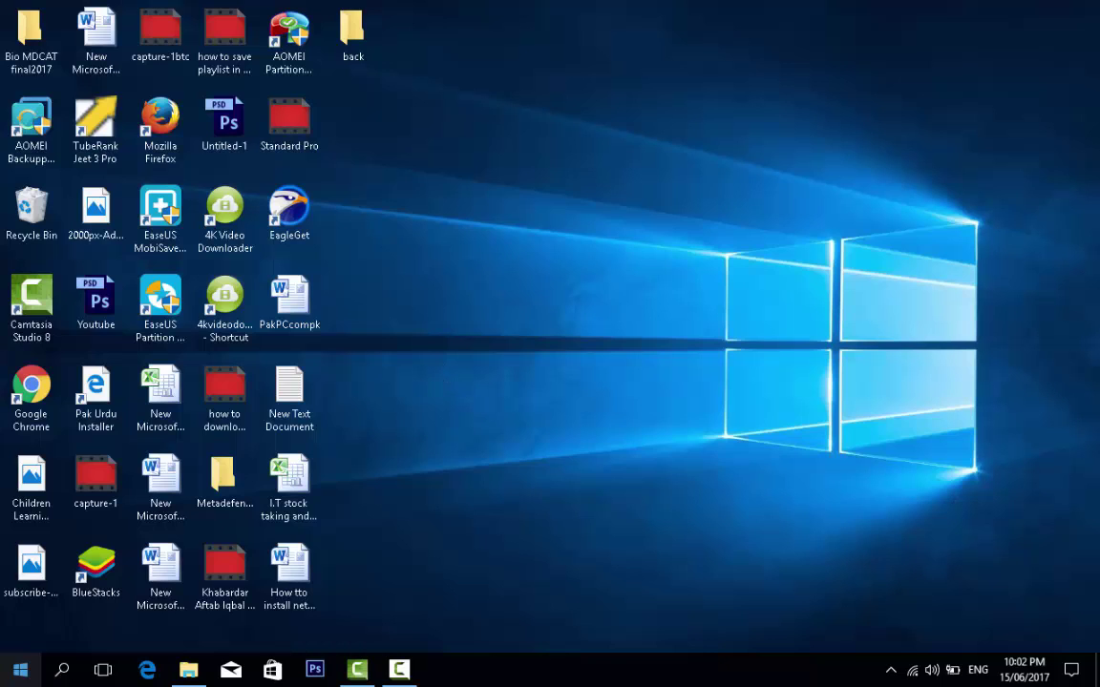
left_click(19, 670)
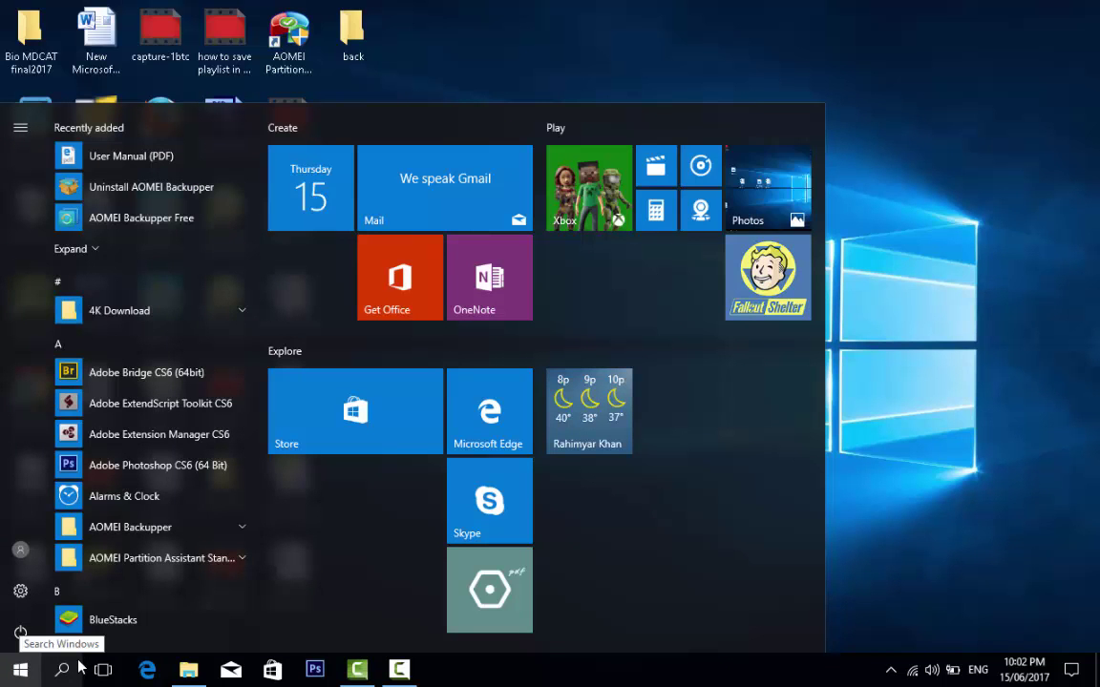
left_click(81, 666)
type("a")
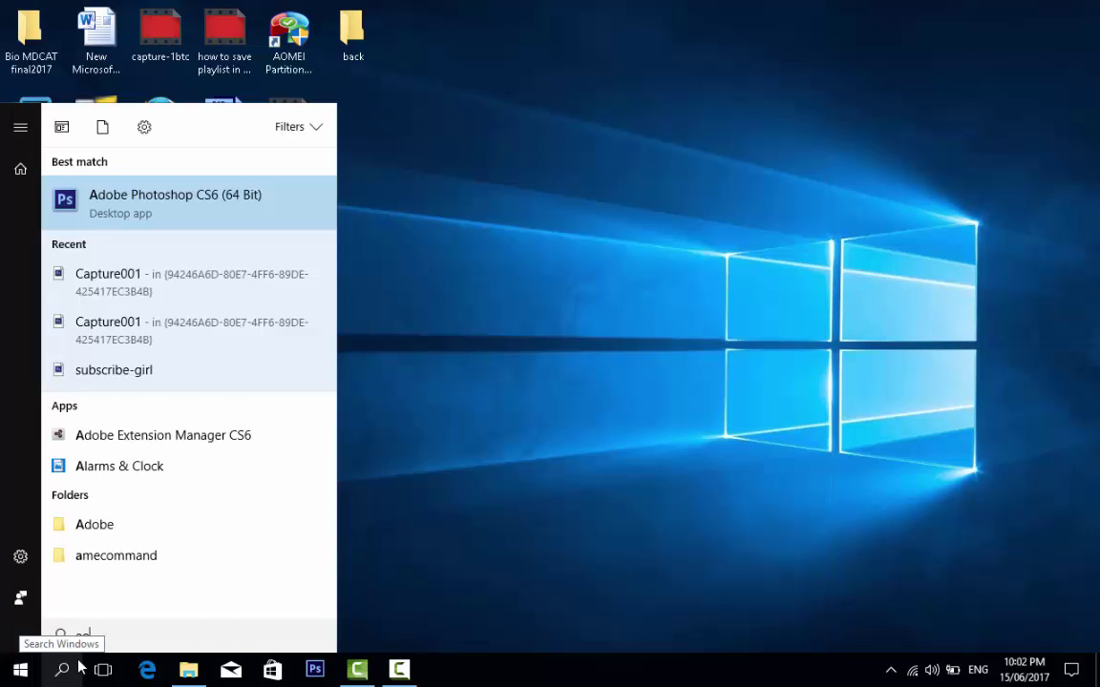
type("o")
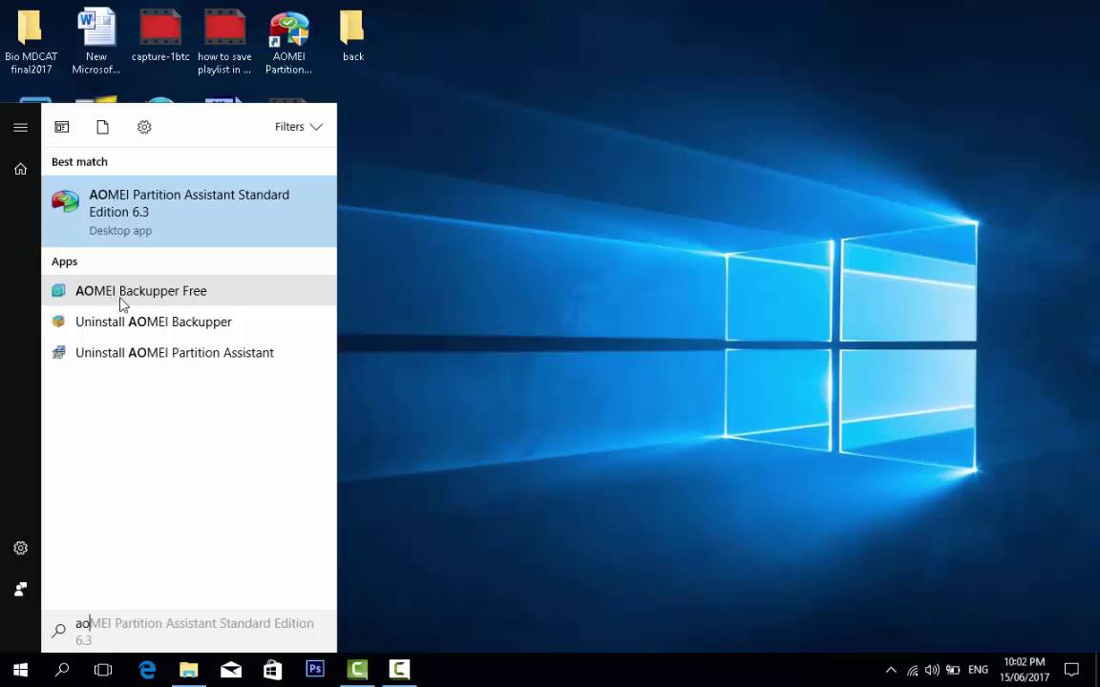
left_click(175, 297)
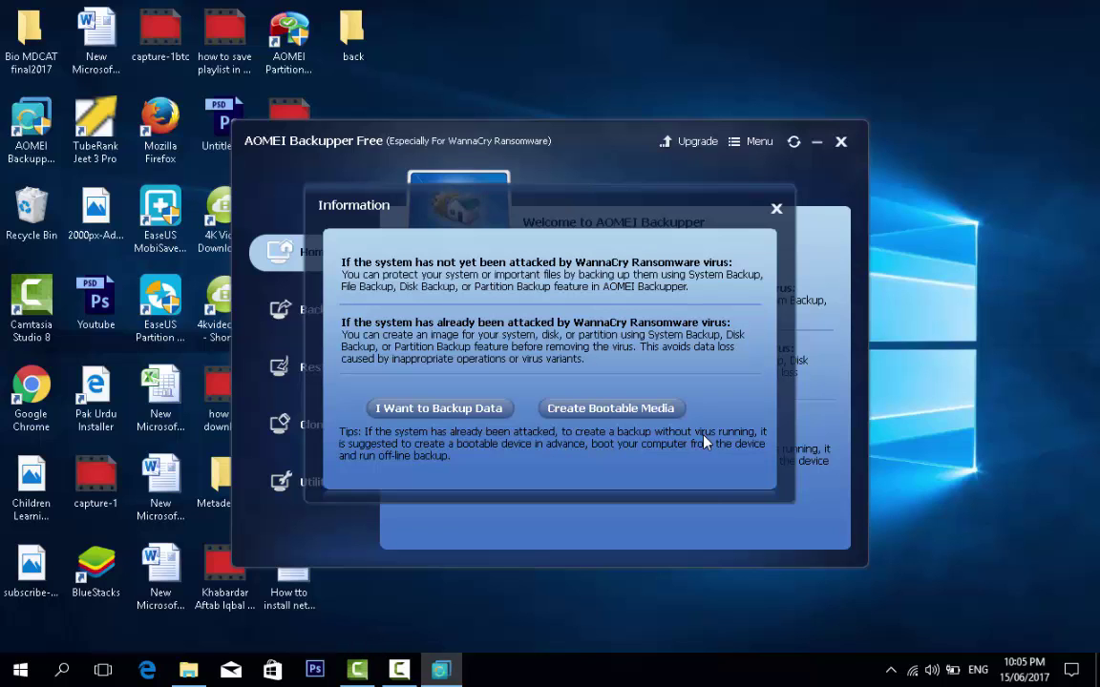
Start creating bootable media as a Windows PE disc, proceed to the storage media choice and check the CD/DVD burner option
left_click(598, 409)
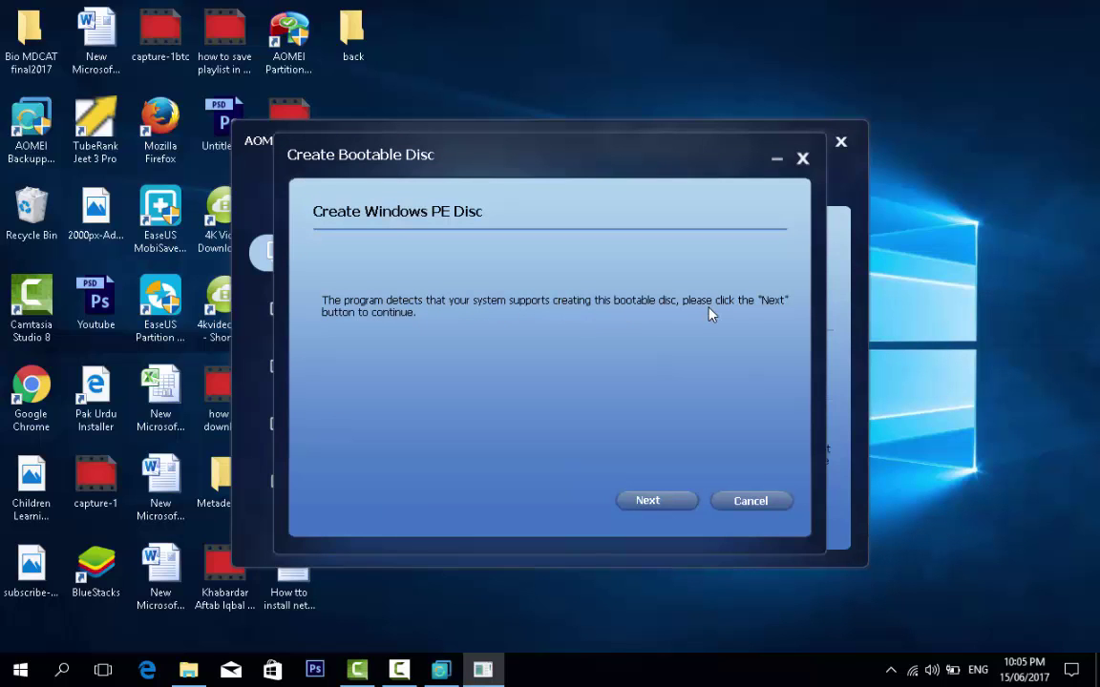
left_click(656, 502)
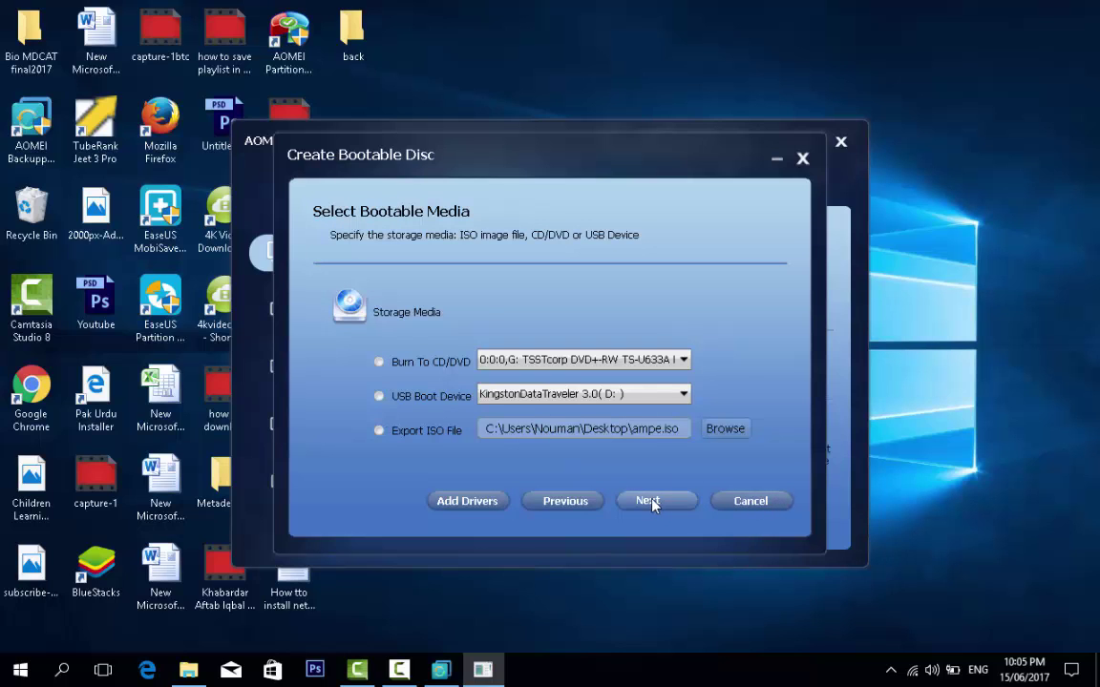
left_click(571, 368)
left_click(574, 366)
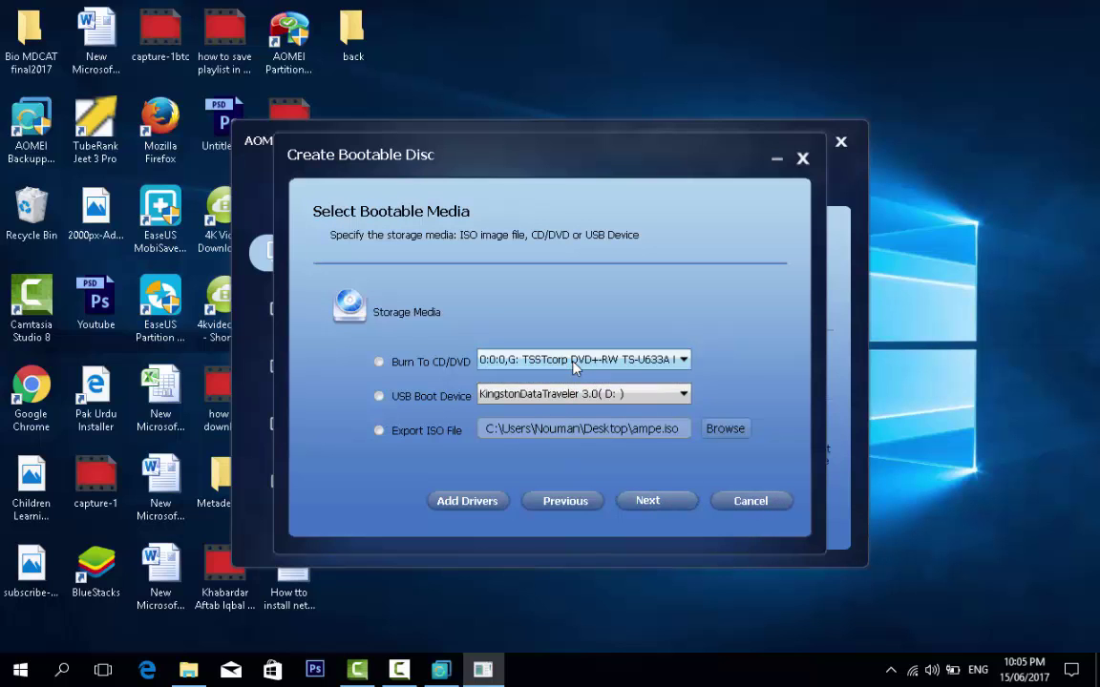
Choose USB Boot Device with KingstonDataTraveler 3.0 (D:) as storage media, and start the creation, agreeing to format the disk
left_click(423, 397)
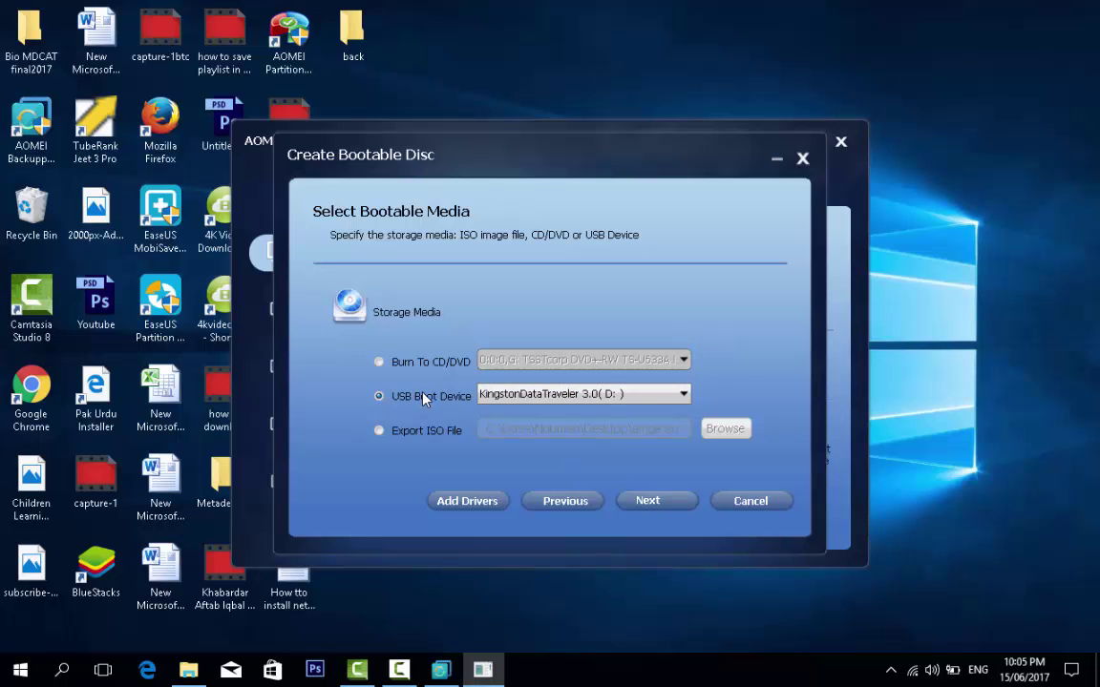
left_click(545, 393)
left_click(537, 399)
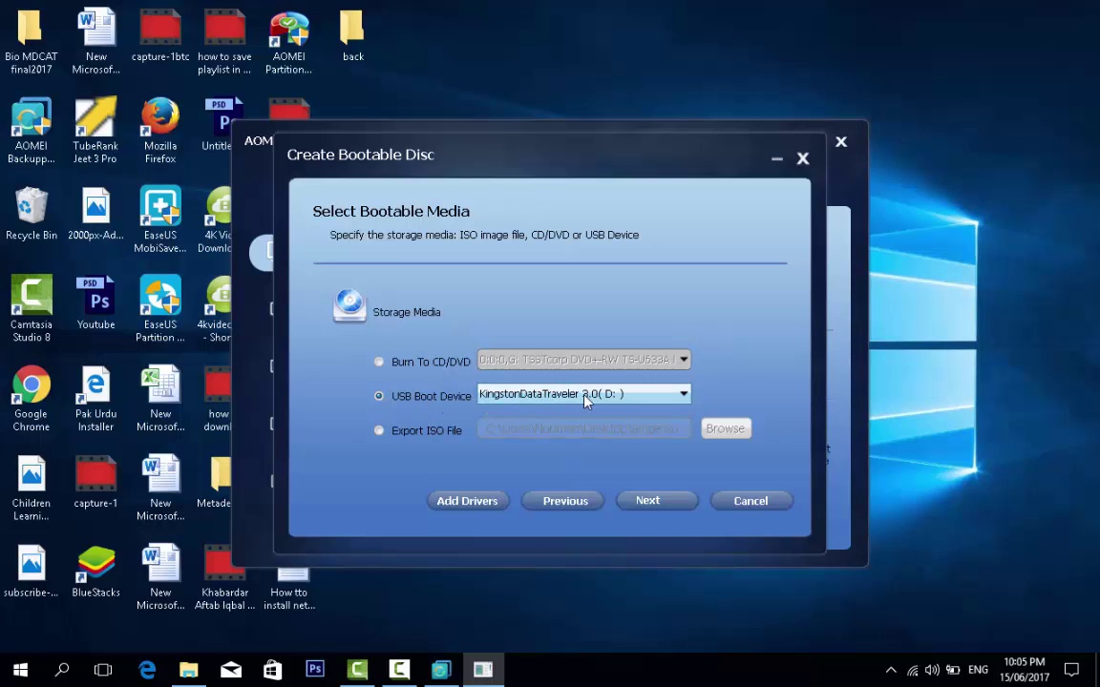
left_click(663, 397)
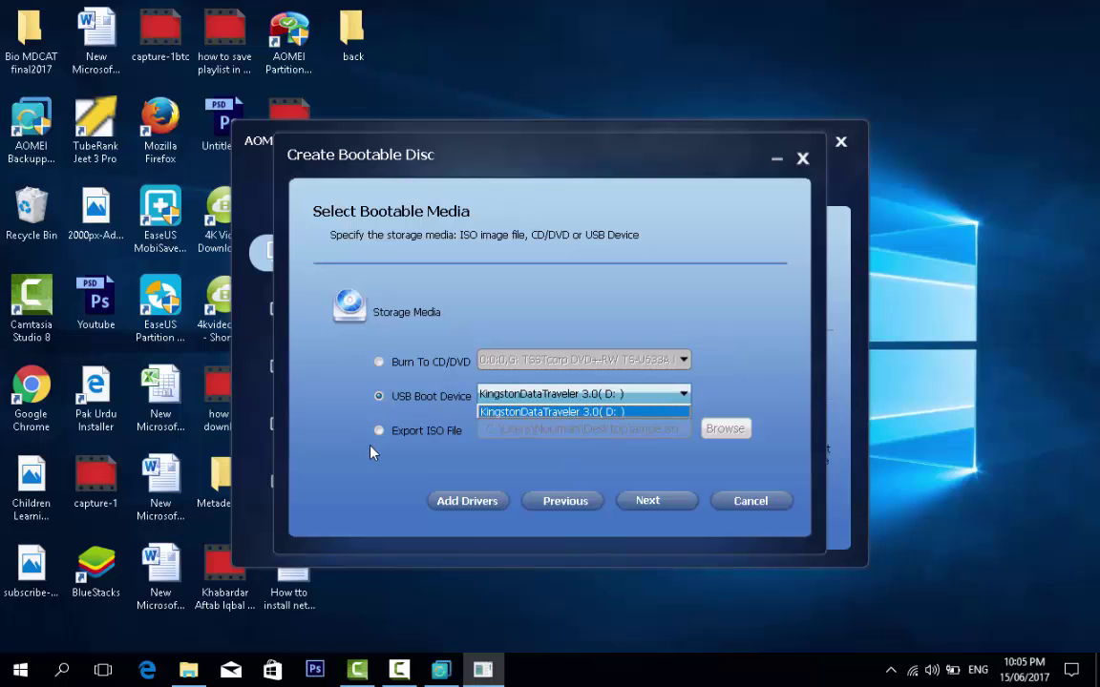
left_click(411, 432)
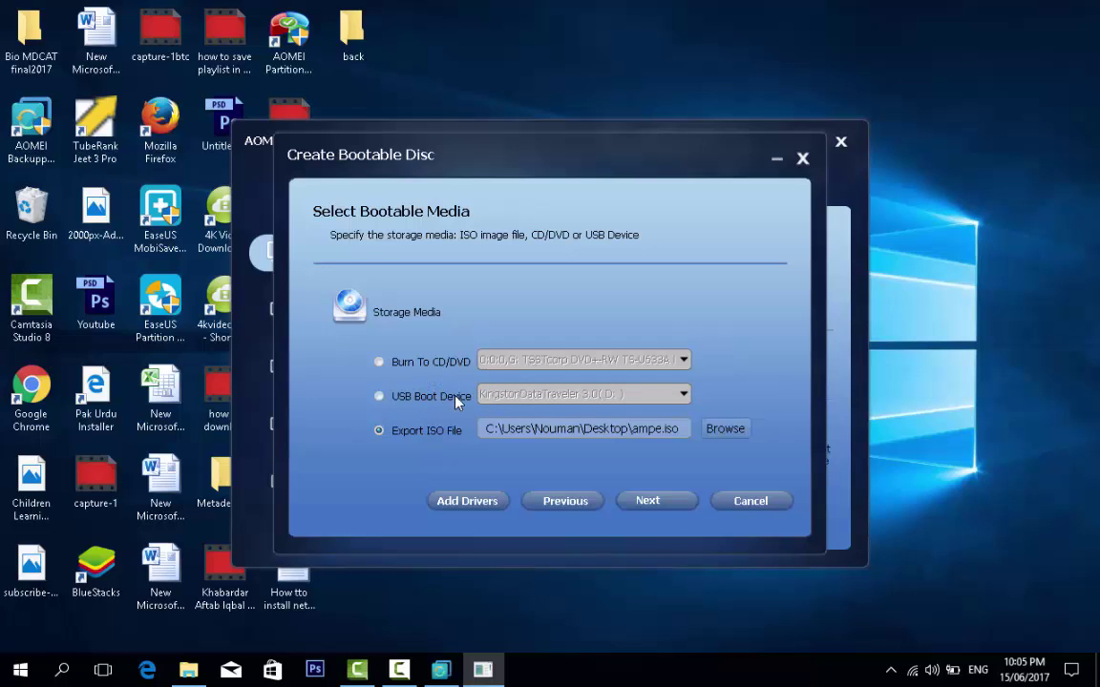
left_click(402, 406)
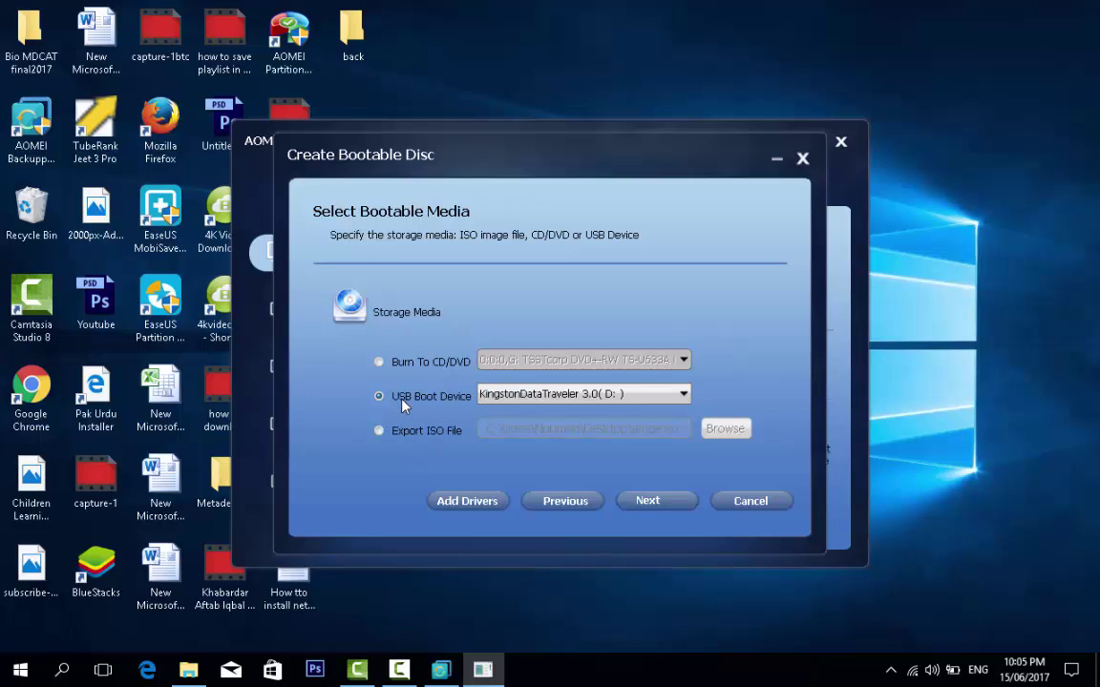
left_click(649, 502)
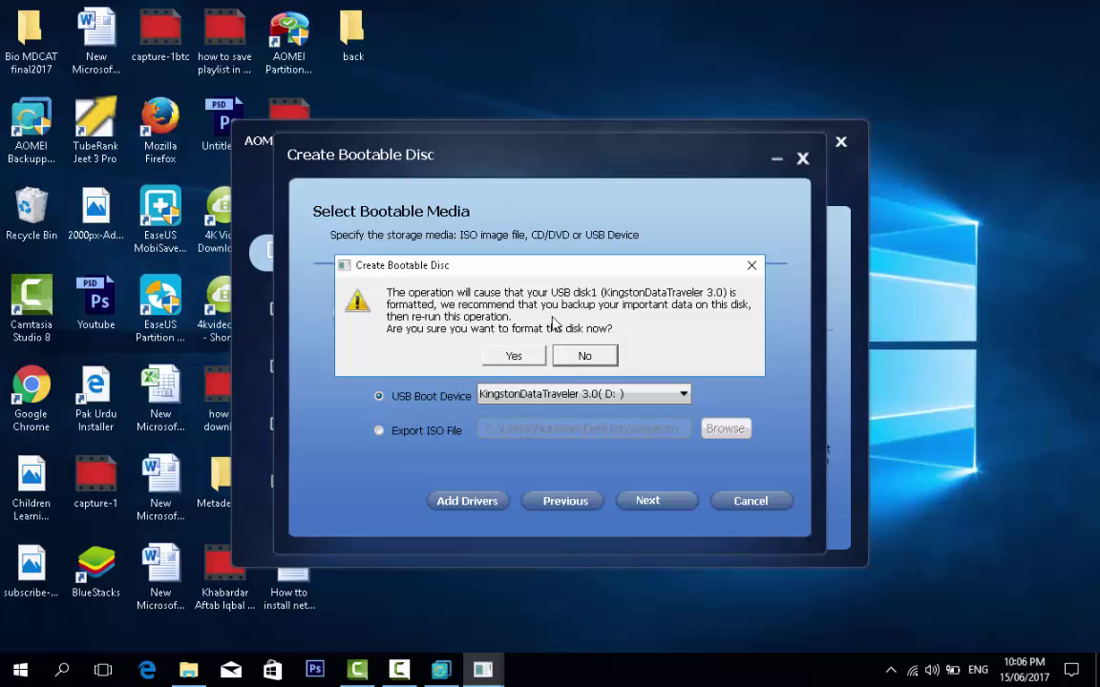
left_click(513, 356)
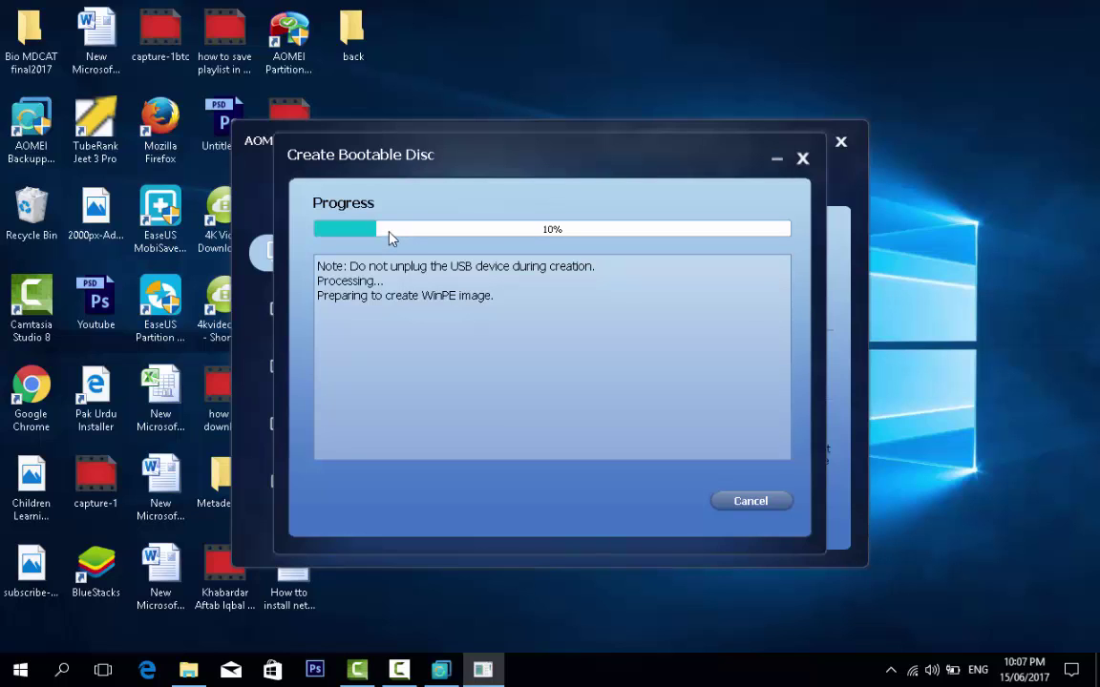
Minimize the bootable disc progress window, dismiss the information dialog and examine the Backup, Restore, Clone and Utilities features
left_click(774, 160)
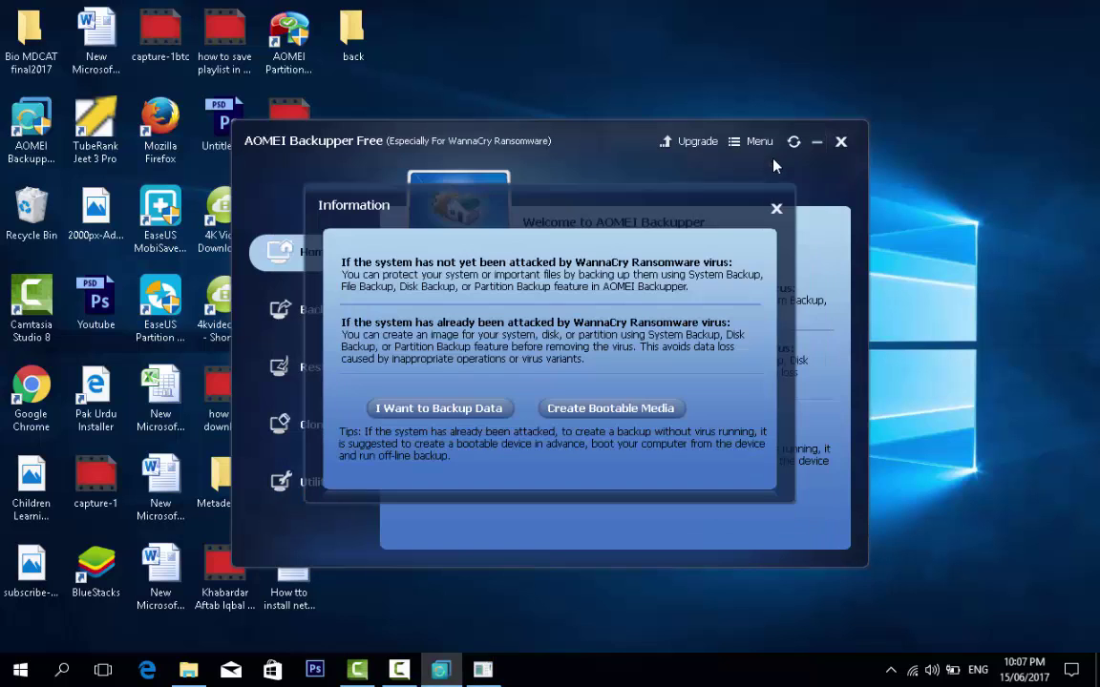
left_click(777, 209)
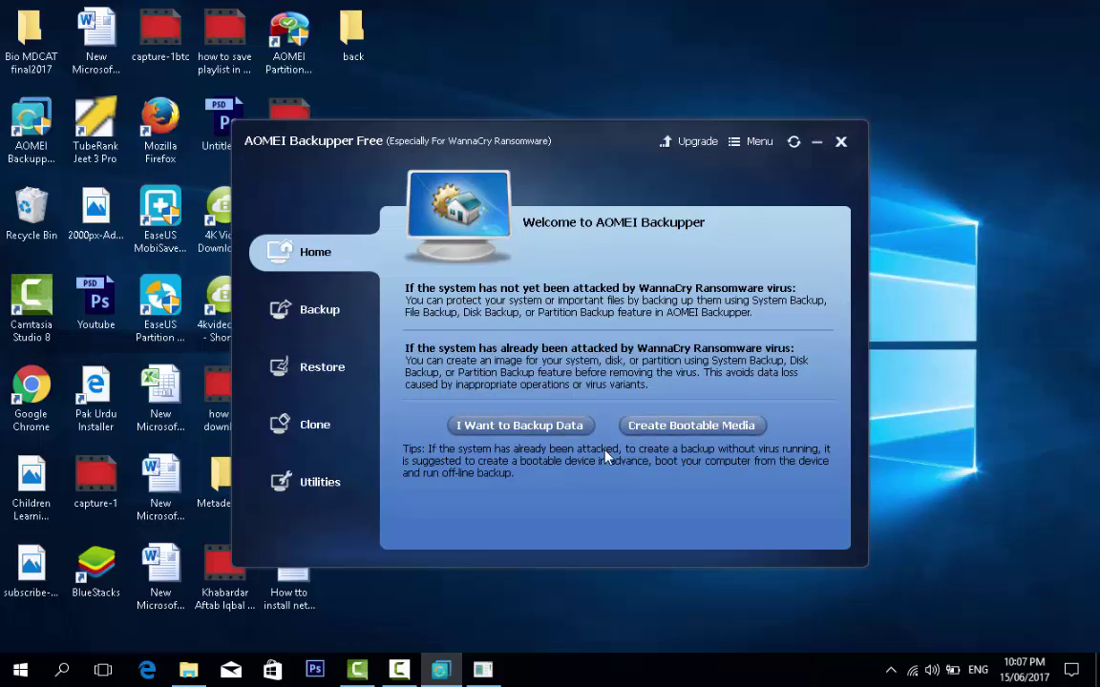
left_click(304, 305)
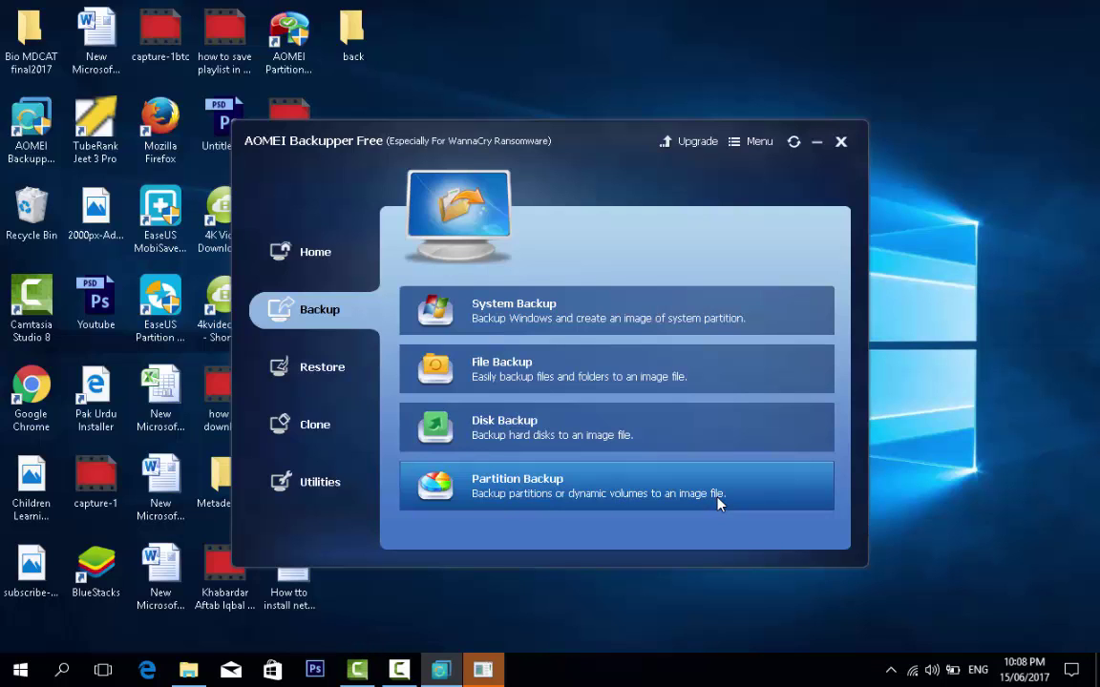
left_click(325, 376)
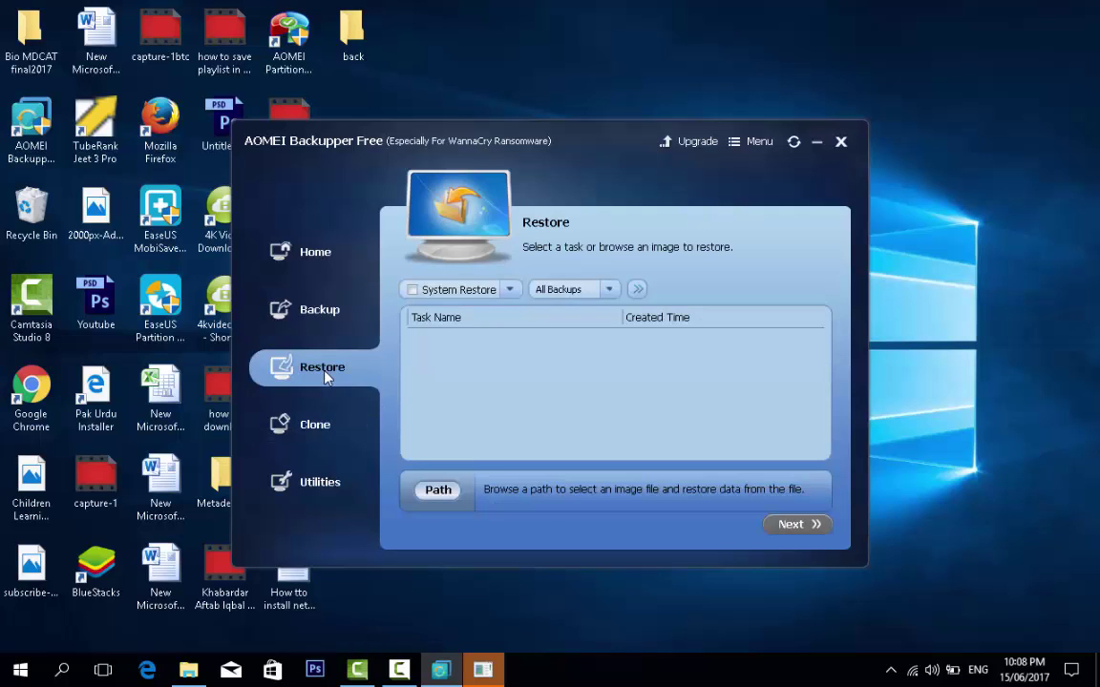
left_click(570, 289)
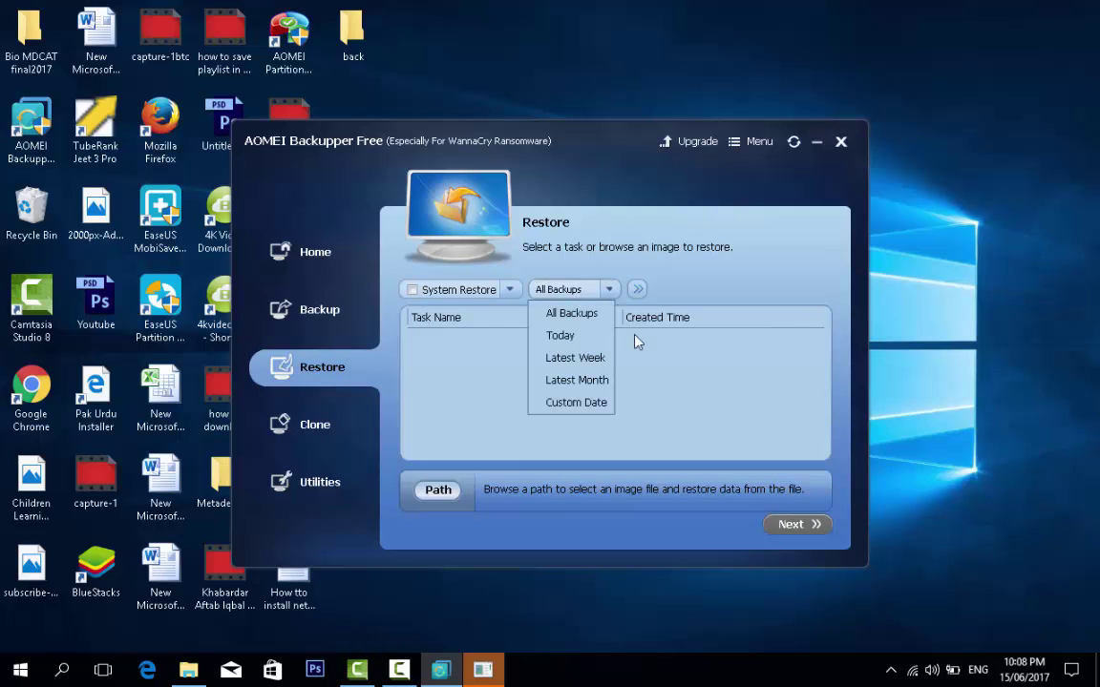
left_click(324, 428)
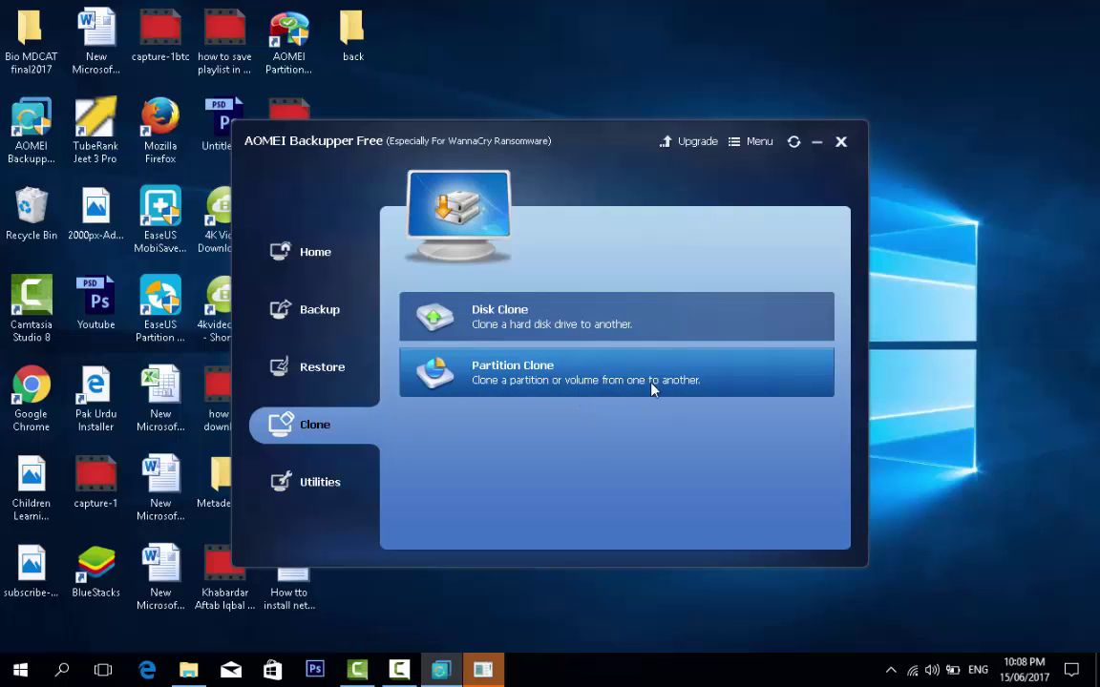
left_click(325, 481)
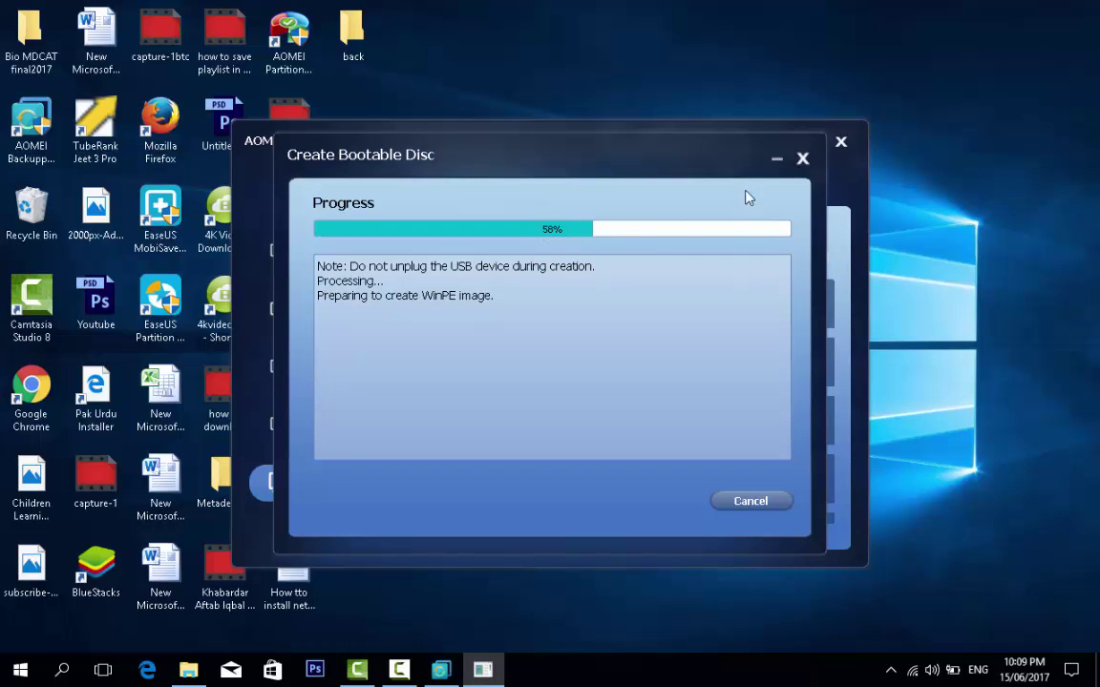
Minimize the progress window again, open the upgrade web page and examine the feature comparison of the Free, Pro and Server editions
left_click(777, 162)
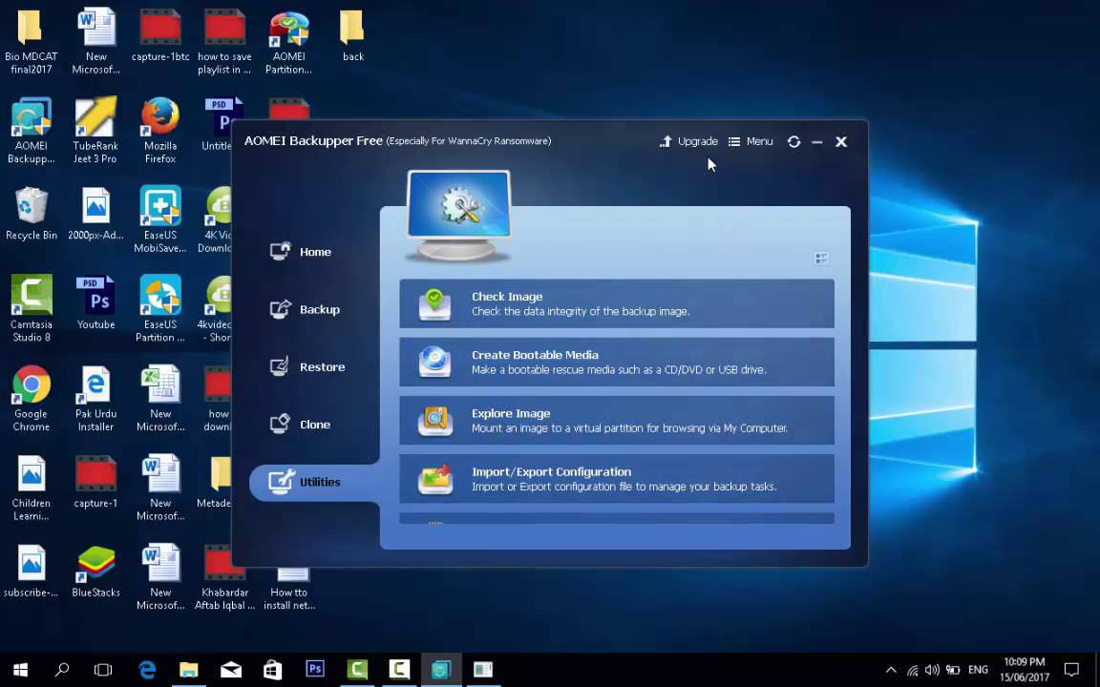
left_click(678, 143)
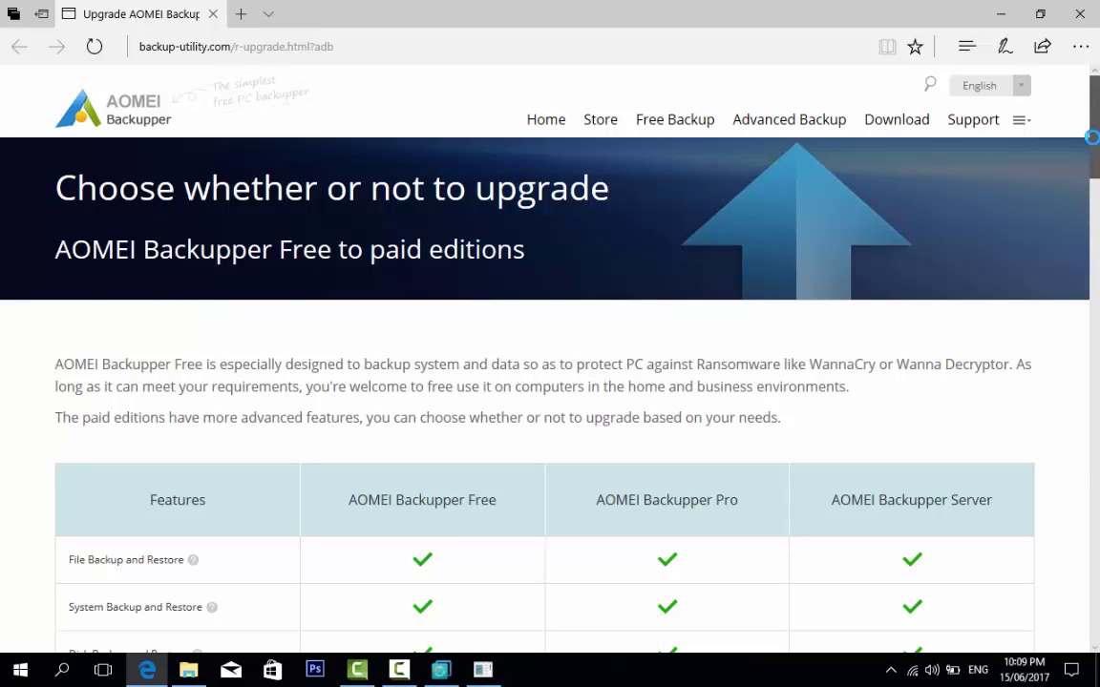
scroll(1095, 136, "down", 2)
scroll(1096, 117, "up", 1)
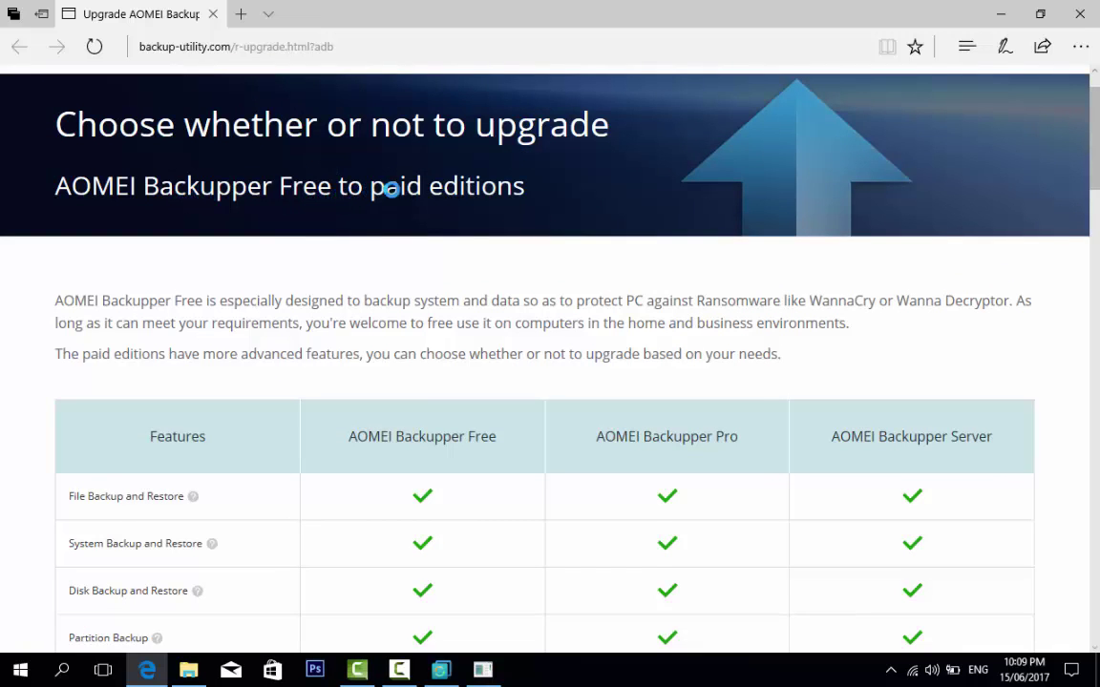
left_click_drag(1095, 127, 1095, 182)
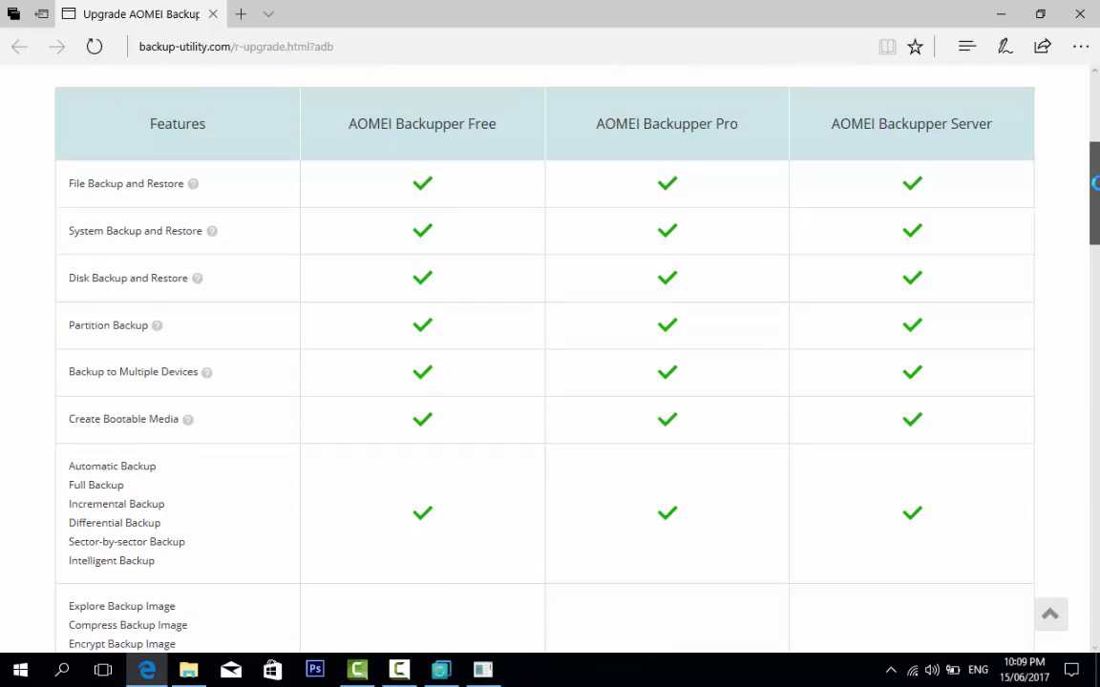
left_click_drag(1095, 182, 1095, 237)
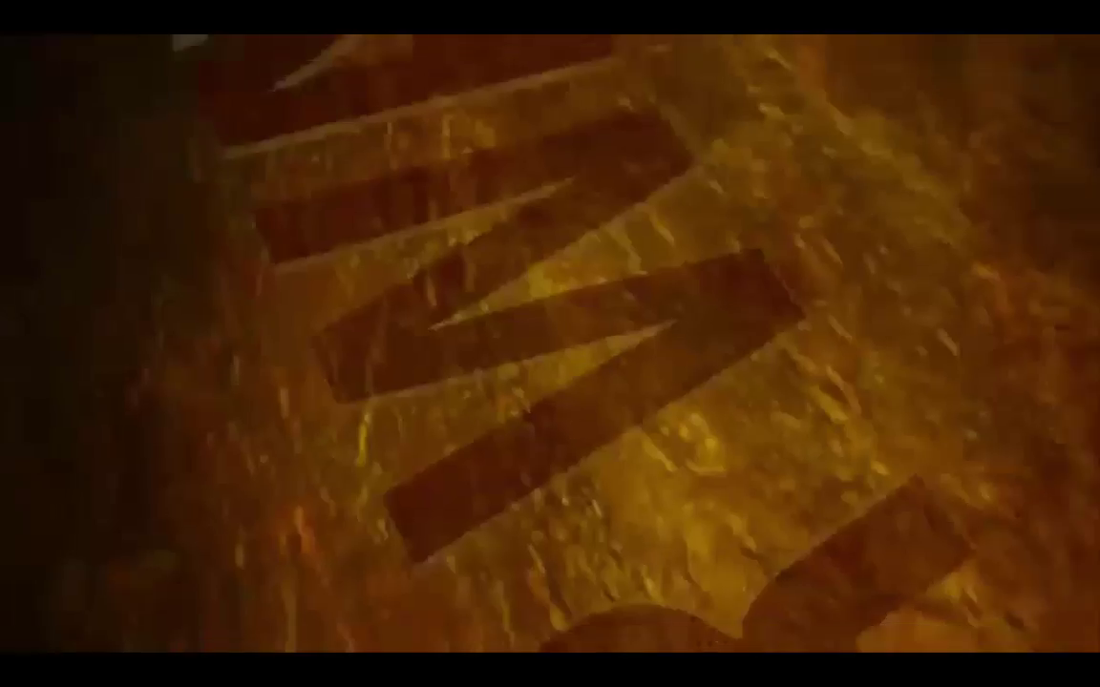